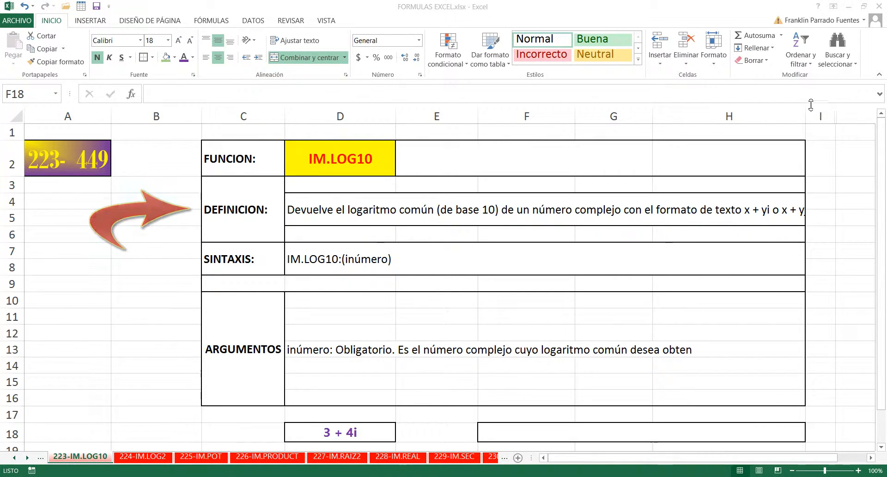
Widen column H slightly so the full IM.LOG10 definition text fits inside its box.
{"action": "left_click", "coordinate": [782, 147]}
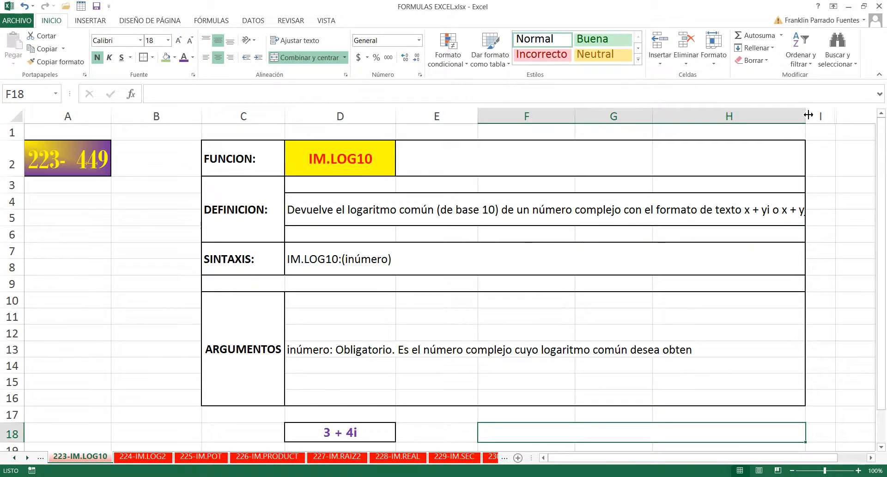
{"action": "left_click_drag", "start_coordinate": [809, 115], "coordinate": [816, 114]}
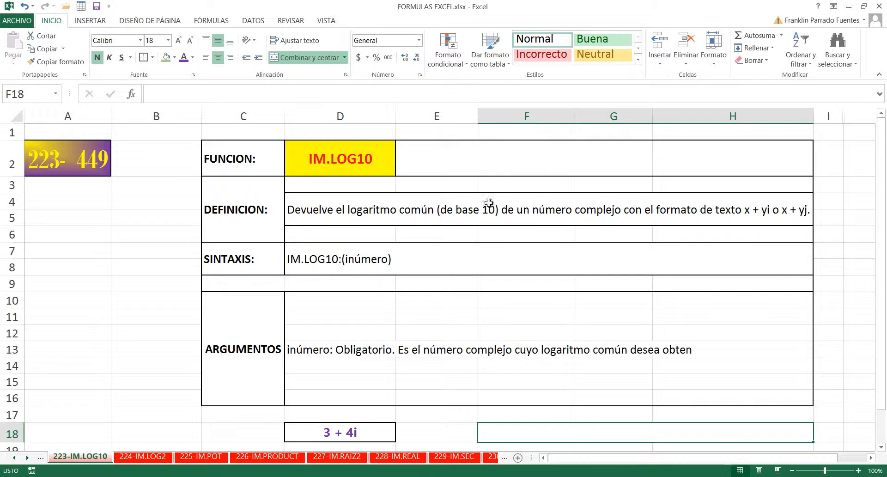
{"action": "left_click", "coordinate": [431, 199]}
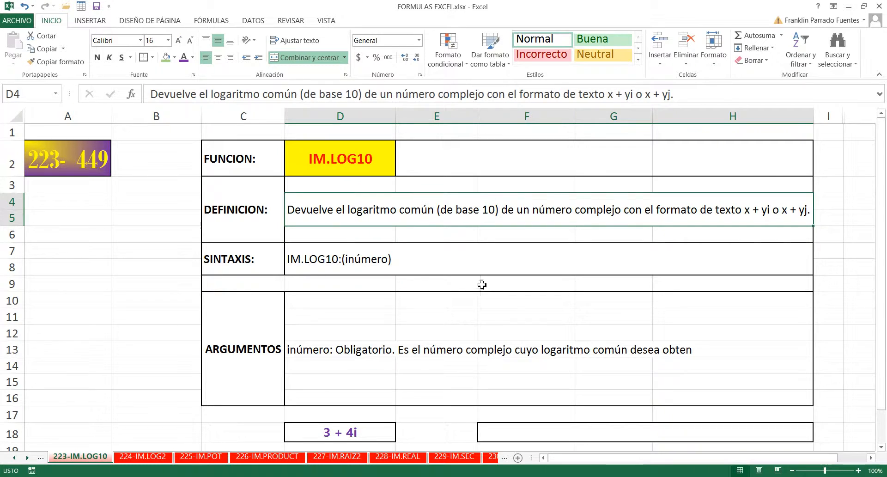
{"action": "left_click", "coordinate": [507, 317]}
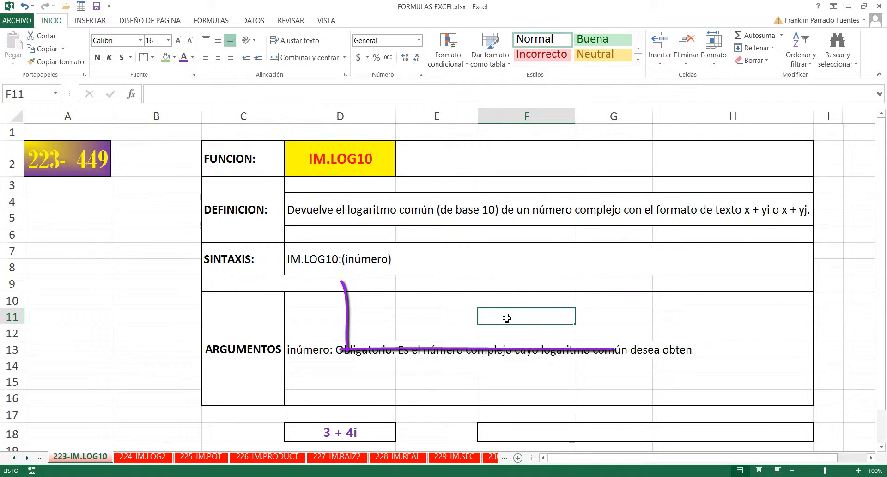
{"action": "type", "text": "Log"}
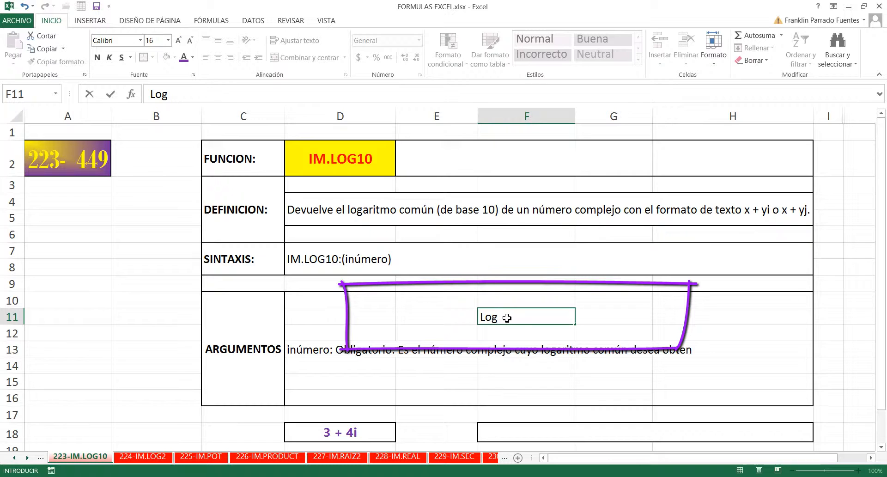
{"action": "type", "text": "10 ="}
{"action": "key", "text": "BackSpace"}
{"action": "key", "text": "BackSpace"}
{"action": "type", "text": "= 10"}
{"action": "left_click", "coordinate": [513, 318]}
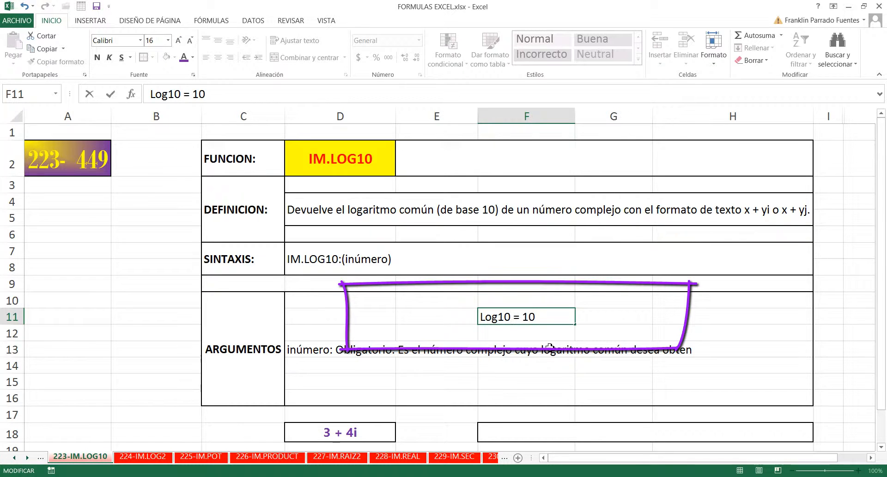
{"action": "key", "text": "BackSpace"}
{"action": "key", "text": "BackSpace"}
{"action": "key", "text": "BackSpace"}
{"action": "key", "text": "BackSpace"}
{"action": "key", "text": "BackSpace"}
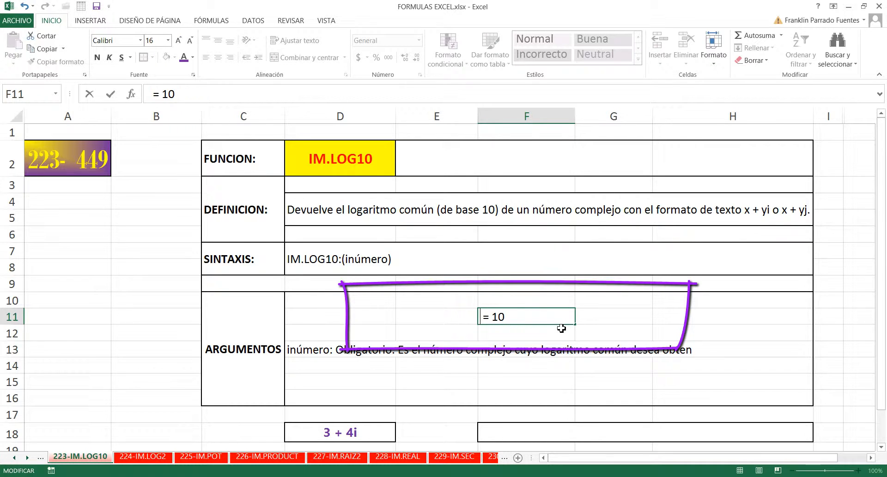
{"action": "key", "text": "Tab"}
{"action": "left_click", "coordinate": [541, 316]}
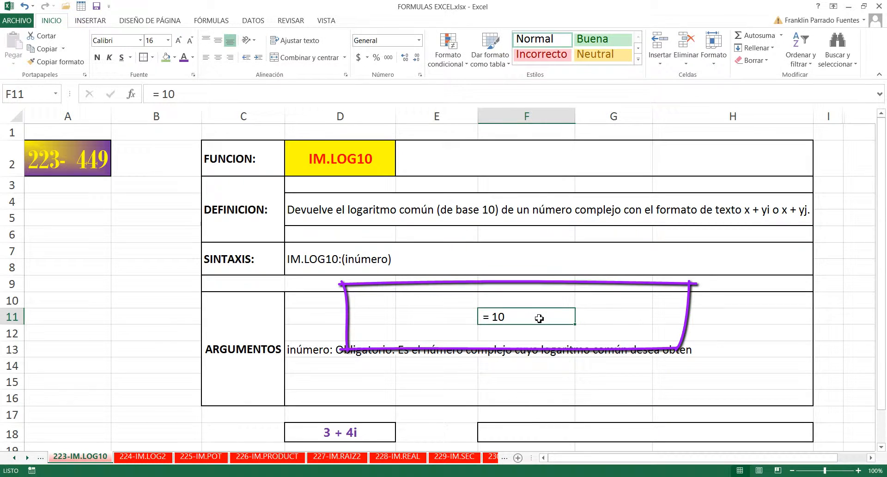
{"action": "key", "text": "Delete"}
Enter the logarithm example "Log 10 = 1, 10^1 = 10" as text in cell F11.
{"action": "type", "text": "Log"}
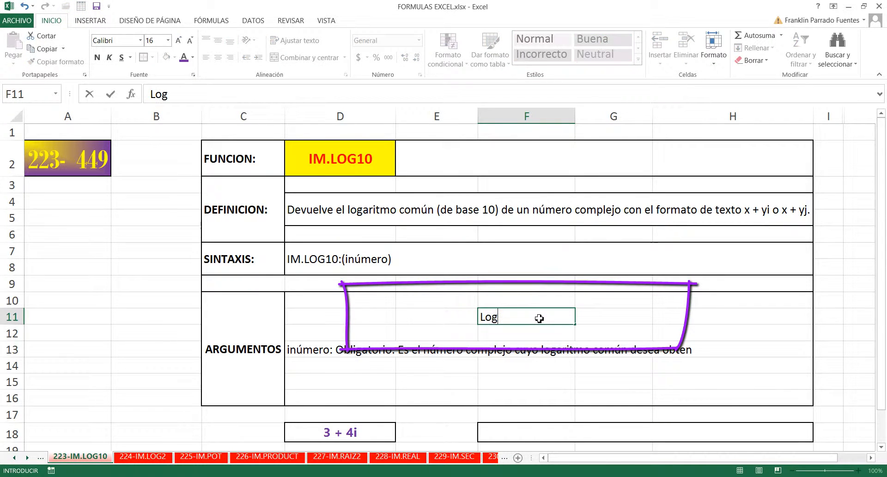
{"action": "type", "text": " 10 = 1"}
{"action": "type", "text": ", 10"}
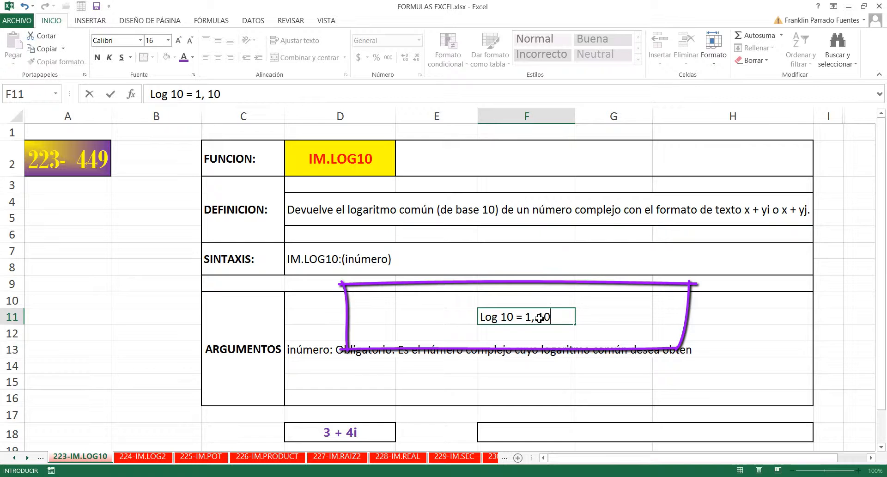
{"action": "type", "text": "^1 = 10"}
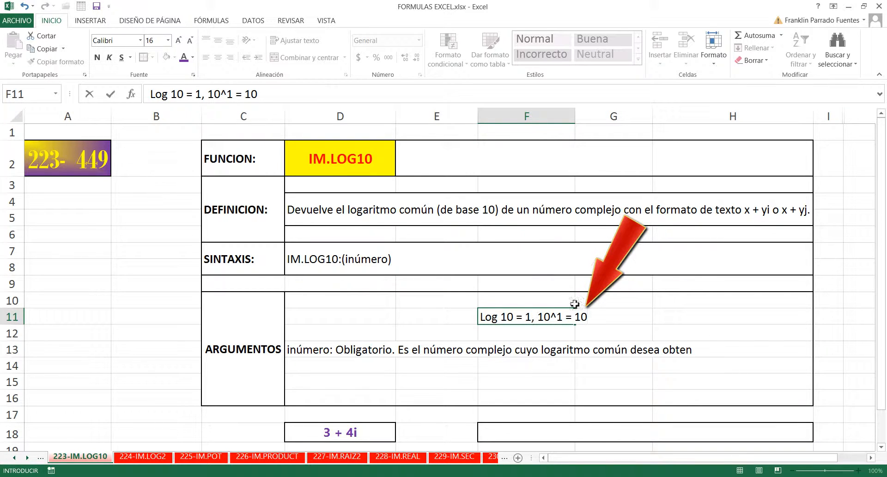
{"action": "left_click", "coordinate": [714, 317]}
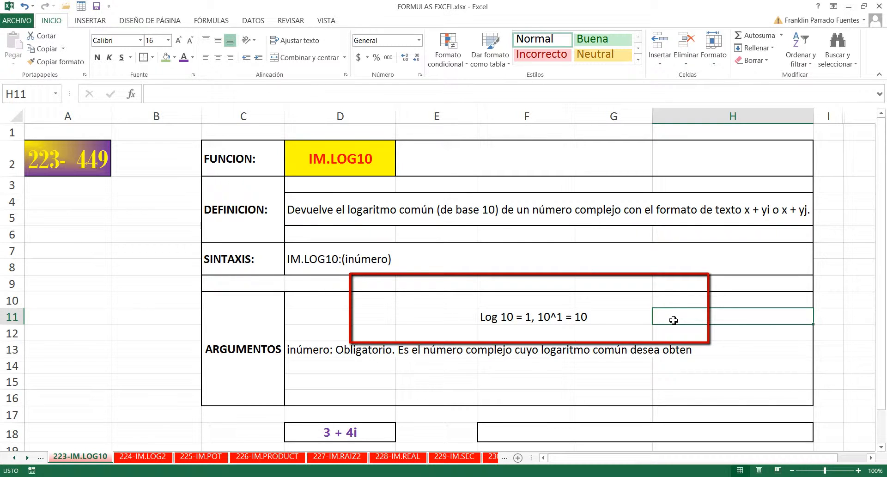
Replace the example in F11 with "Log 1000 = 3" and enter "10^10^10" in G11.
{"action": "left_click", "coordinate": [569, 318]}
{"action": "key", "text": "Delete"}
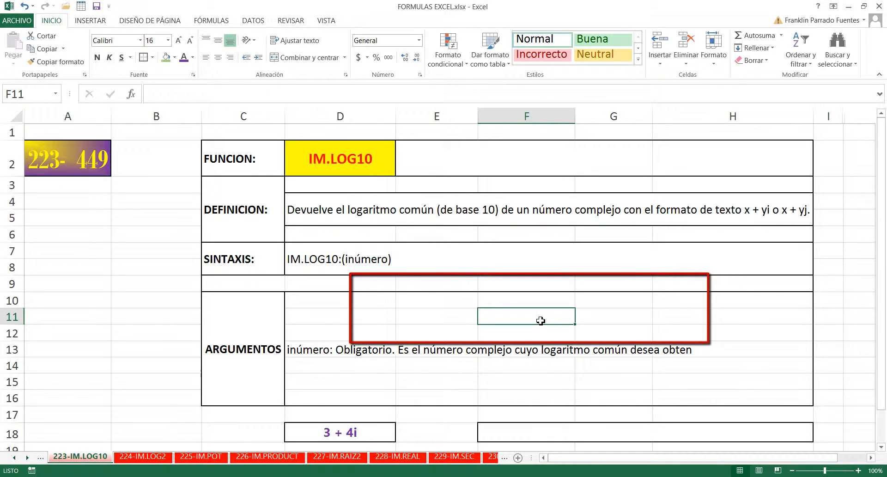
{"action": "type", "text": "Log"}
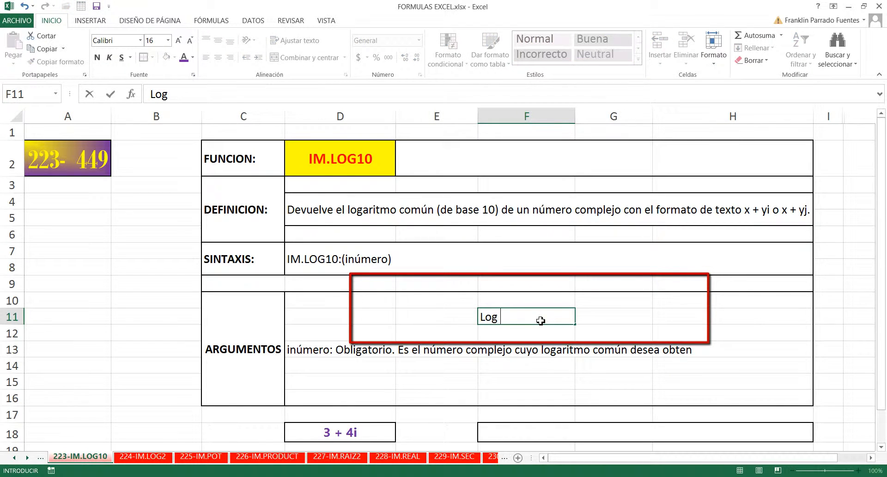
{"action": "type", "text": " 1000 = 3"}
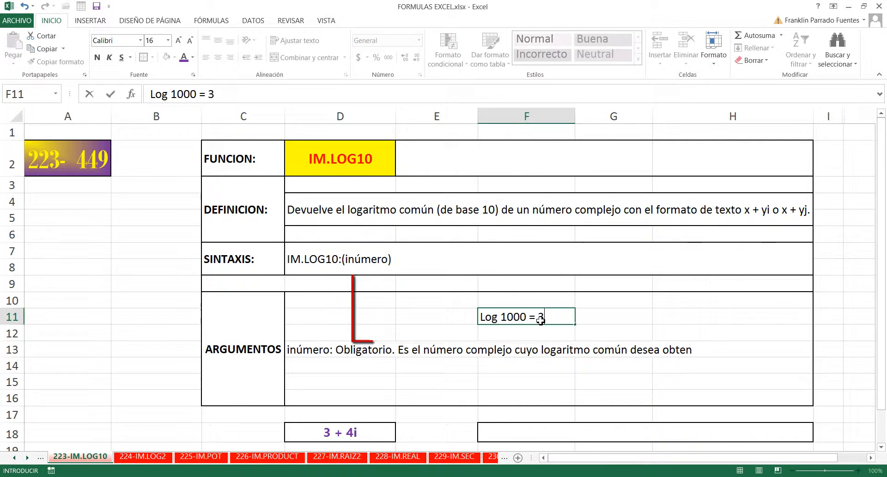
{"action": "key", "text": "ctrl+Return"}
{"action": "key", "text": "Right"}
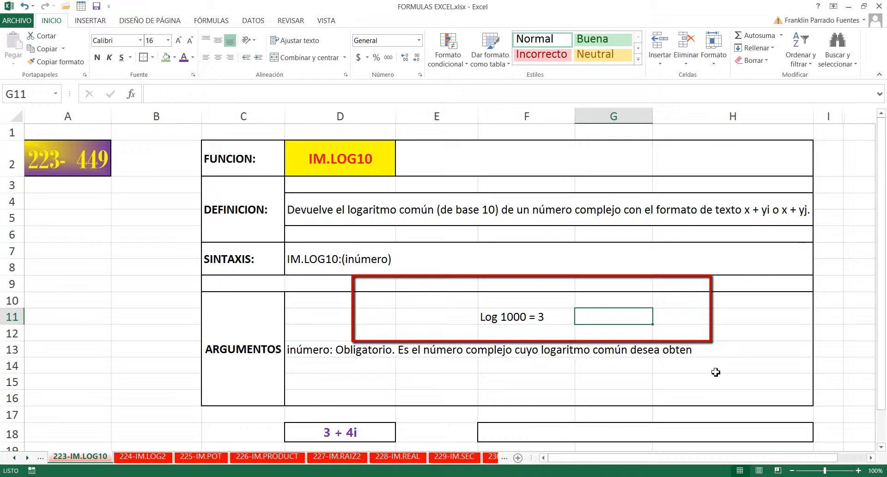
{"action": "type", "text": "10"}
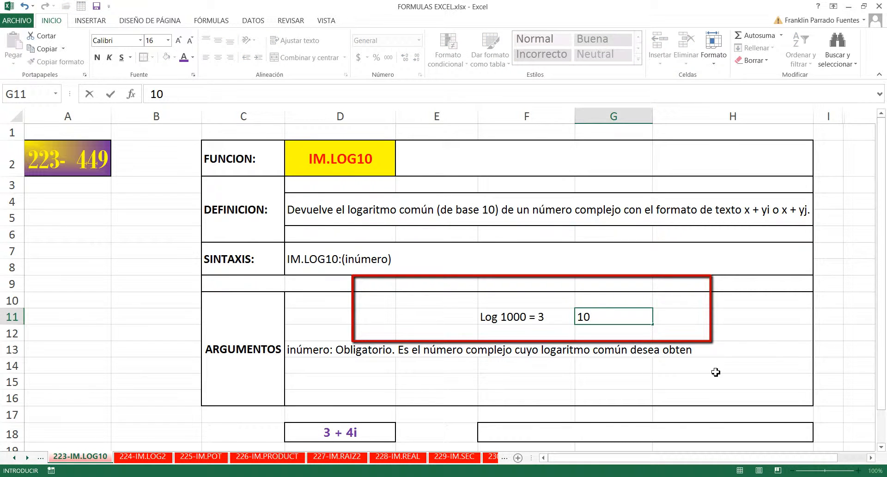
{"action": "type", "text": "^10^10"}
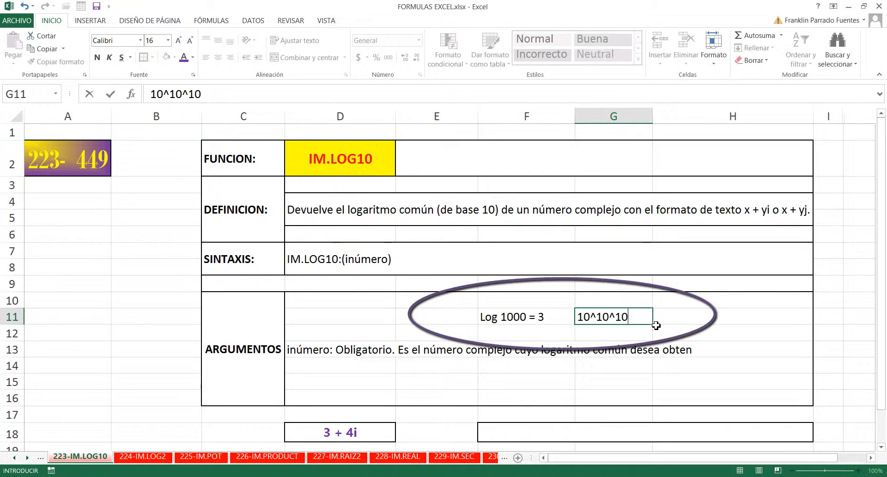
{"action": "left_click", "coordinate": [701, 331]}
Clear the logarithm example notes from cells F11 and G11.
{"action": "left_click_drag", "start_coordinate": [511, 316], "coordinate": [591, 315]}
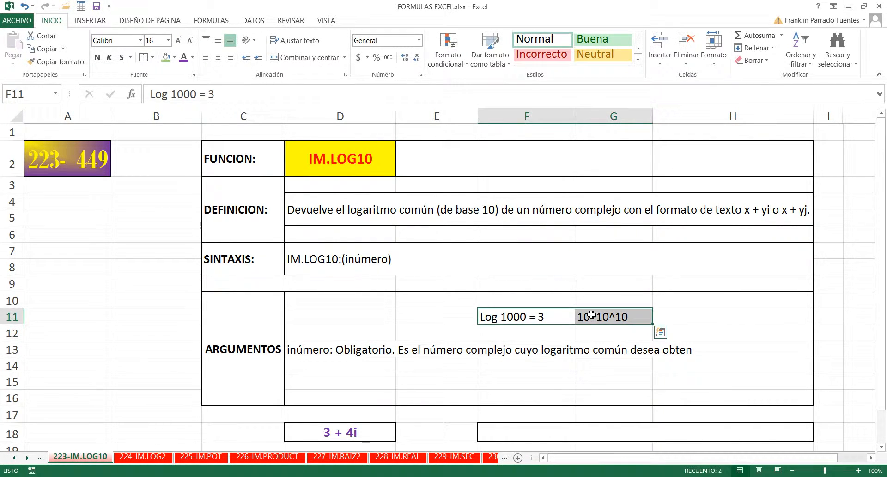
{"action": "key", "text": "Delete"}
{"action": "left_click", "coordinate": [538, 305]}
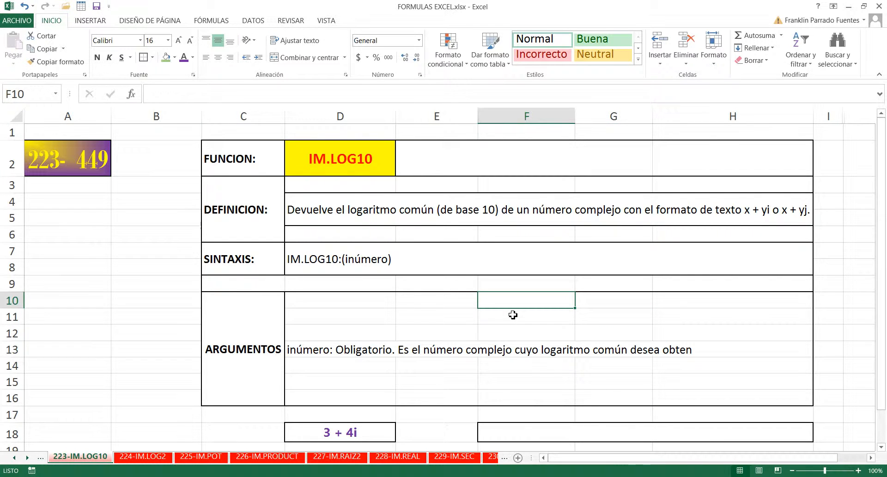
Enter the formula =IM.LOG10(D18) in merged cell F18 to compute the base-10 logarithm of the complex number in D18.
{"action": "scroll", "coordinate": [512, 314], "scroll_direction": "down", "scroll_amount": 1}
{"action": "scroll", "coordinate": [520, 327], "scroll_direction": "up", "scroll_amount": 1}
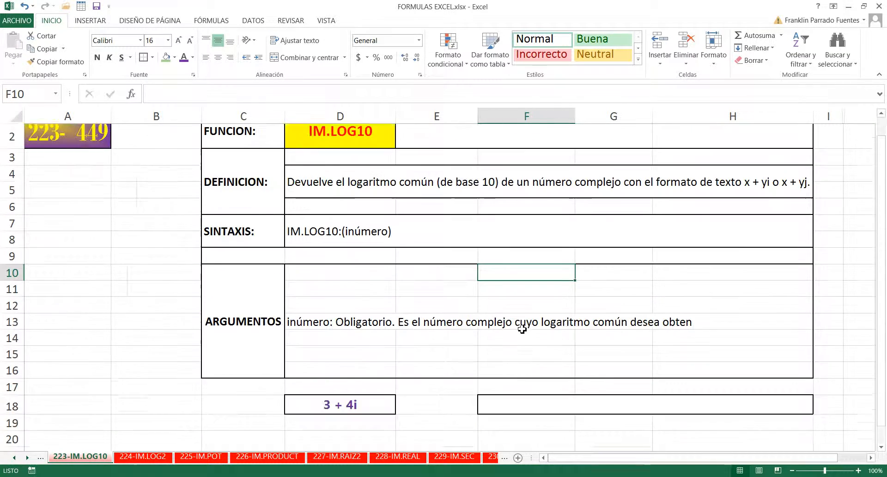
{"action": "left_click", "coordinate": [547, 433]}
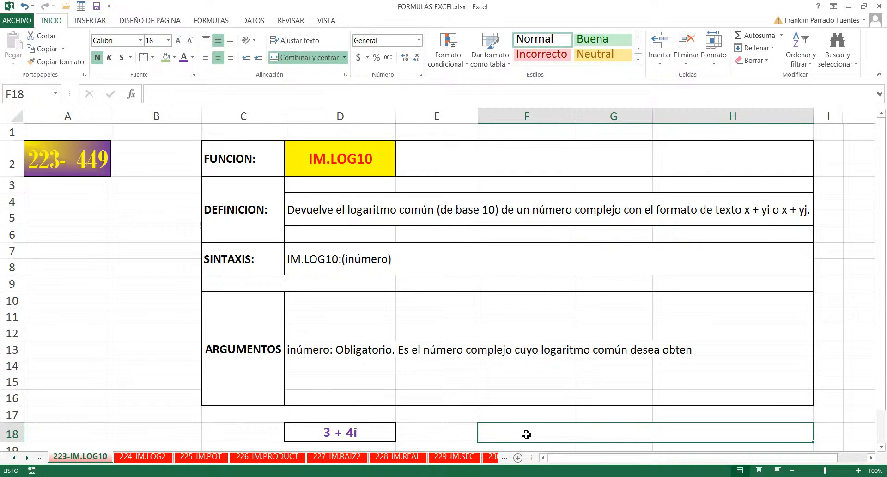
{"action": "type", "text": "="}
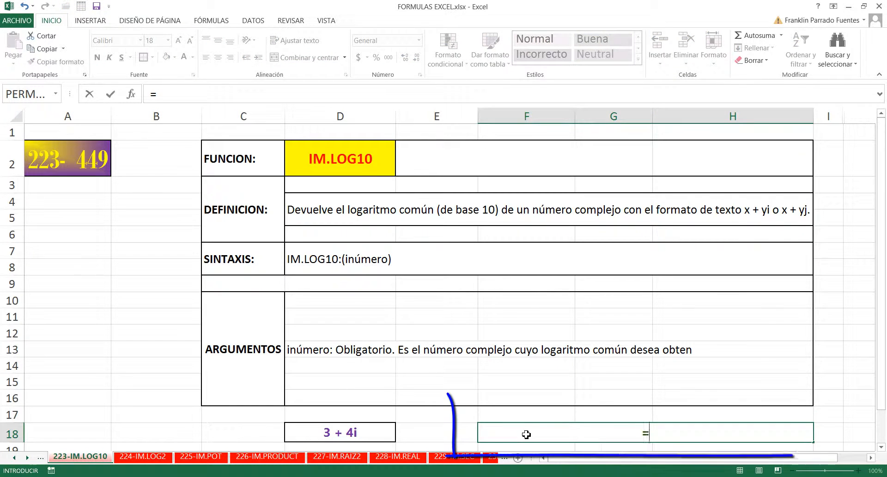
{"action": "type", "text": "im."}
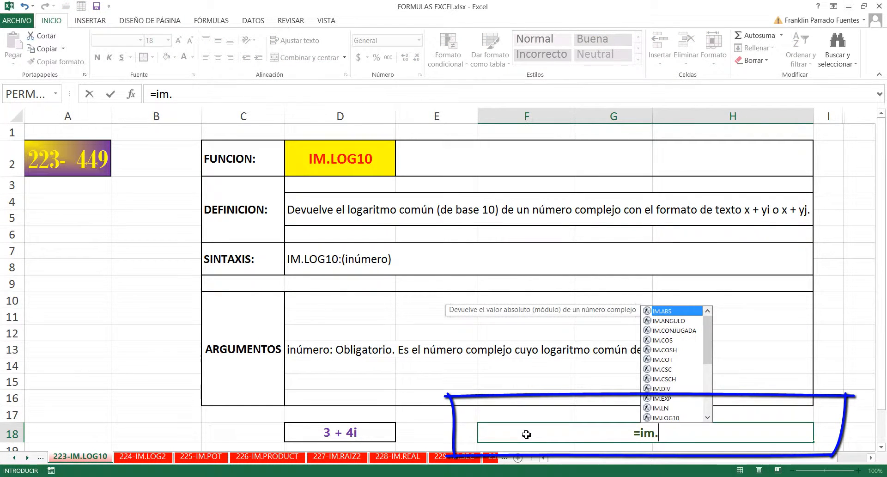
{"action": "type", "text": "LOG"}
{"action": "key", "text": "Tab"}
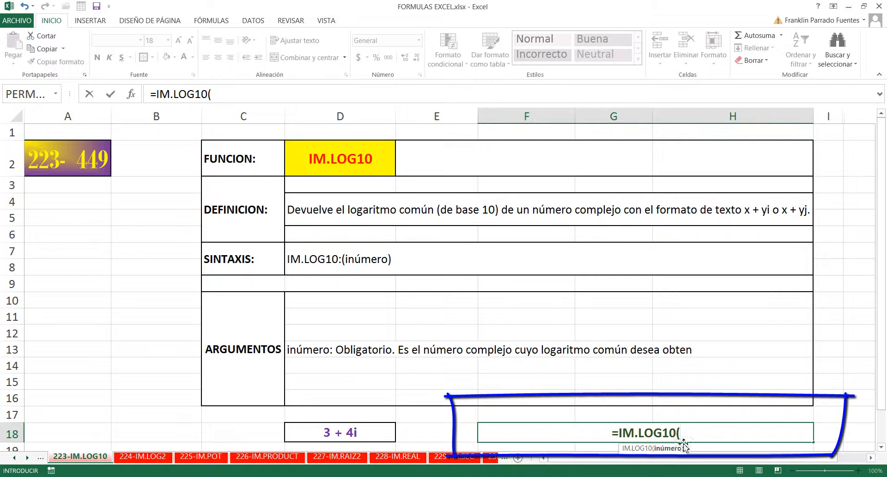
{"action": "left_click", "coordinate": [340, 430]}
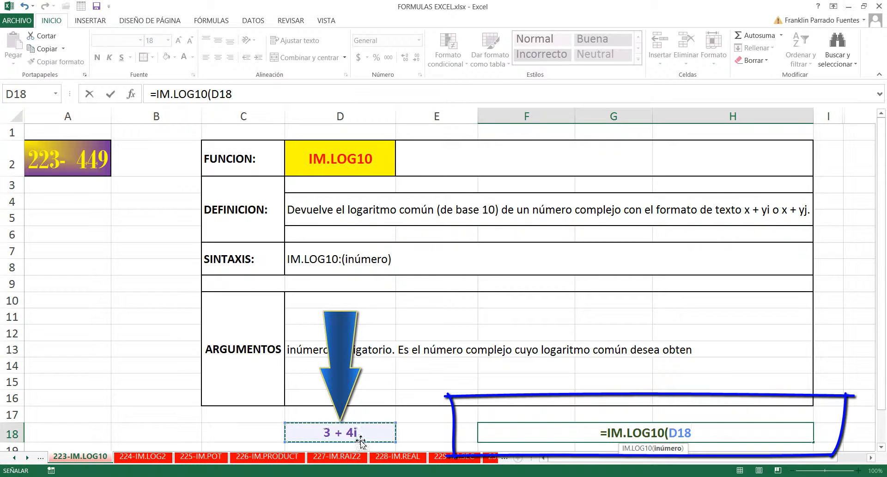
{"action": "type", "text": ")"}
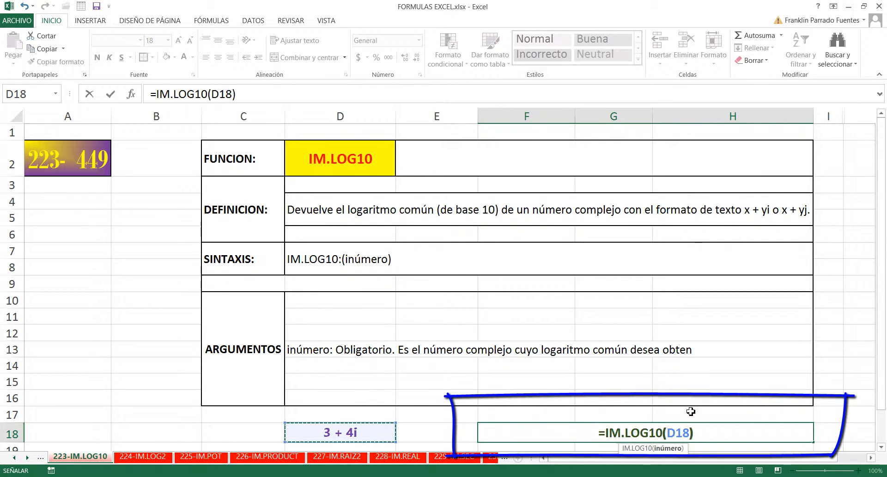
{"action": "key", "text": "Return"}
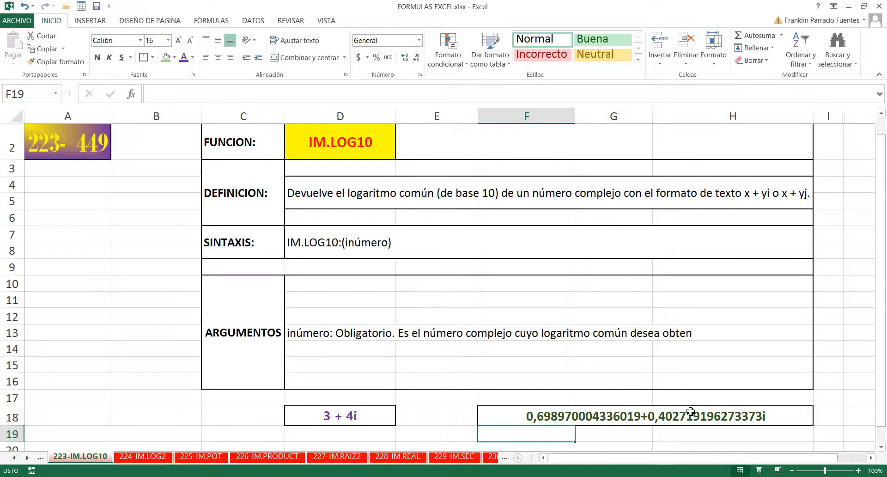
{"action": "left_click", "coordinate": [682, 418]}
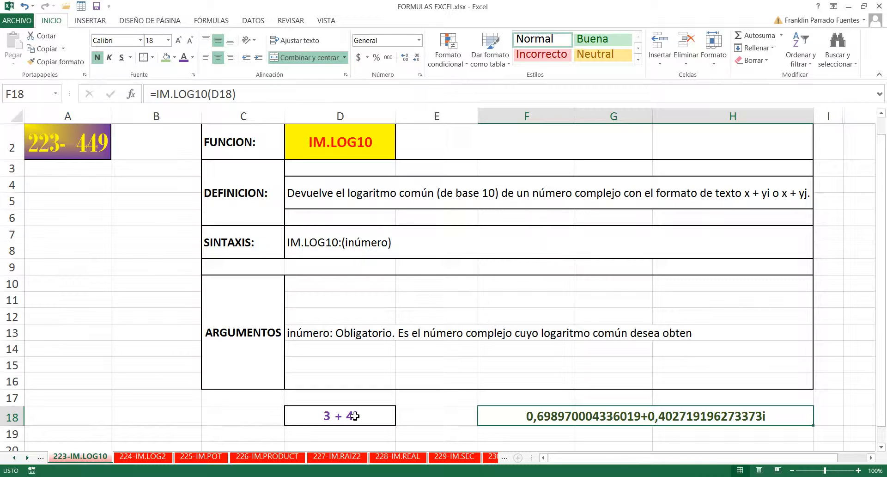
{"action": "scroll", "coordinate": [483, 266], "scroll_direction": "up", "scroll_amount": 1}
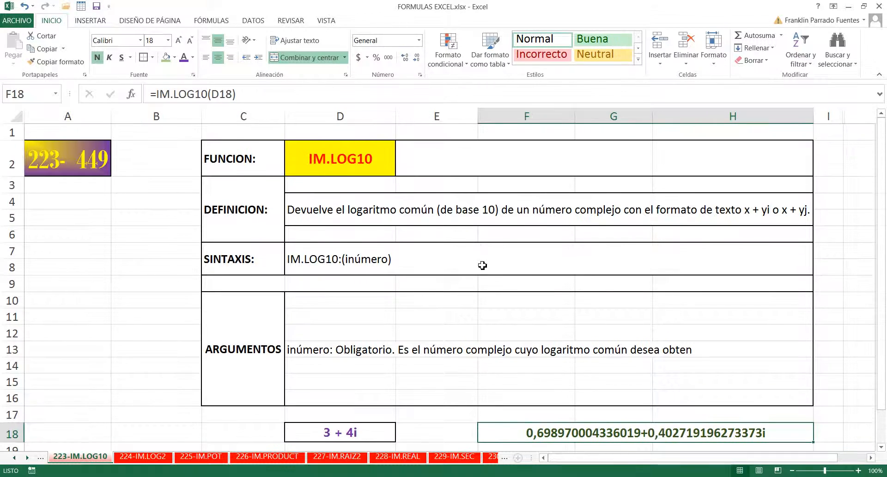